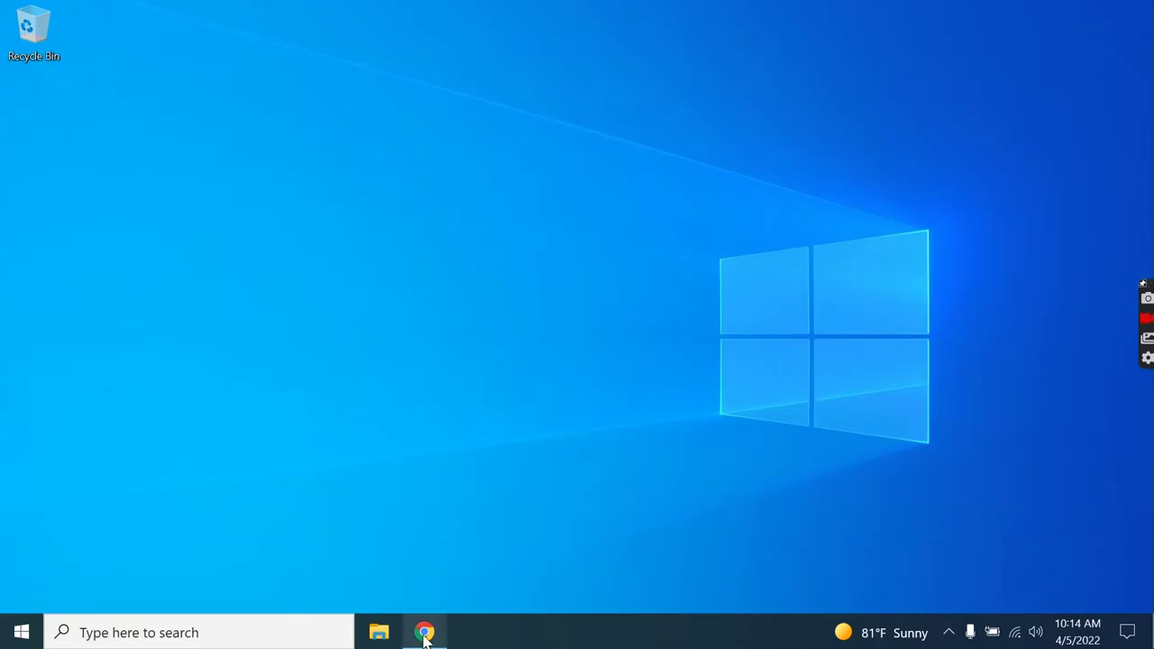
Restore the Chrome New Tab window from the taskbar
{"action": "mouse_move", "coordinate": [424, 630]}
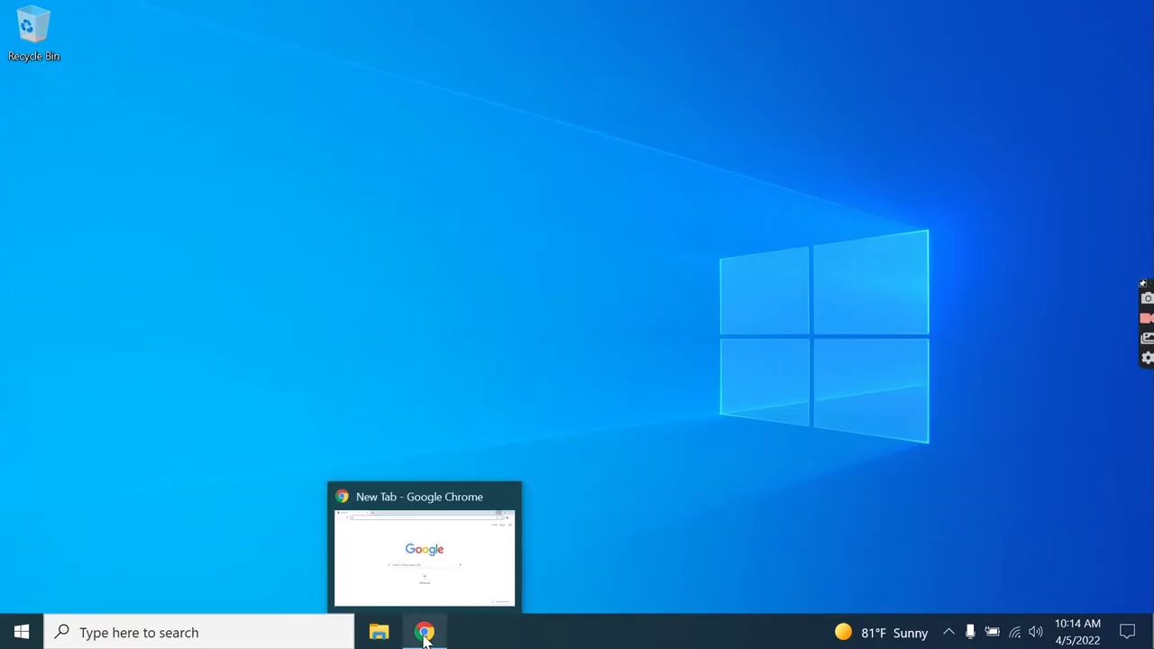
{"action": "left_click", "coordinate": [424, 632]}
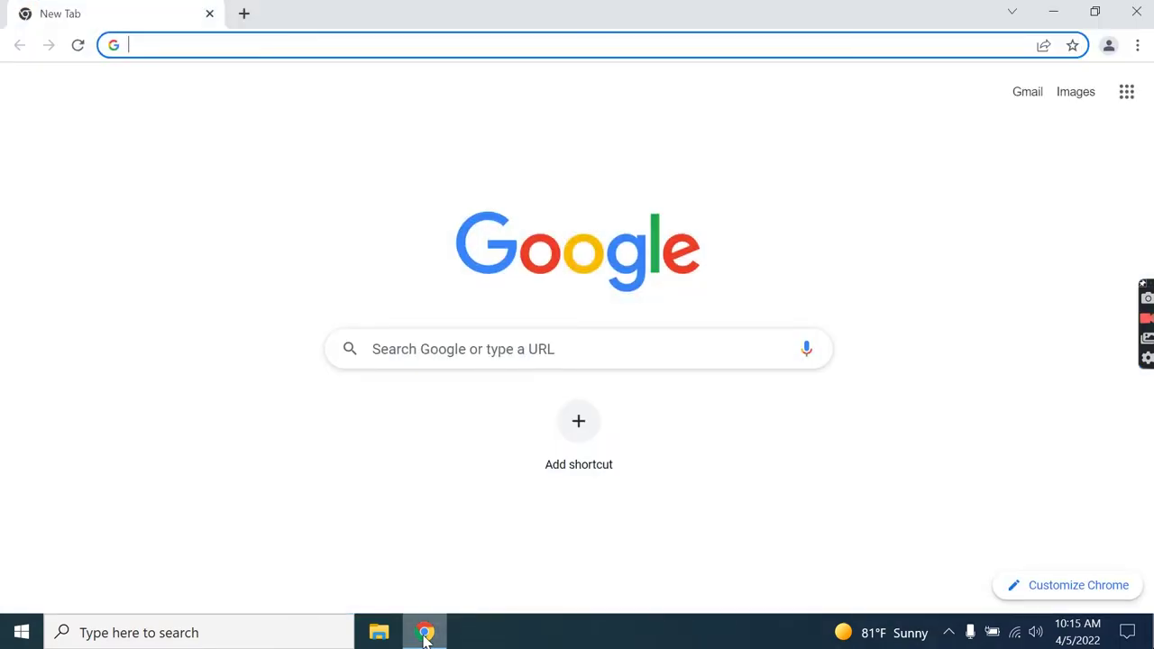
Go to dynojet.com and open its Downloads page, scrolling down to the product cards
{"action": "type", "text": "d"}
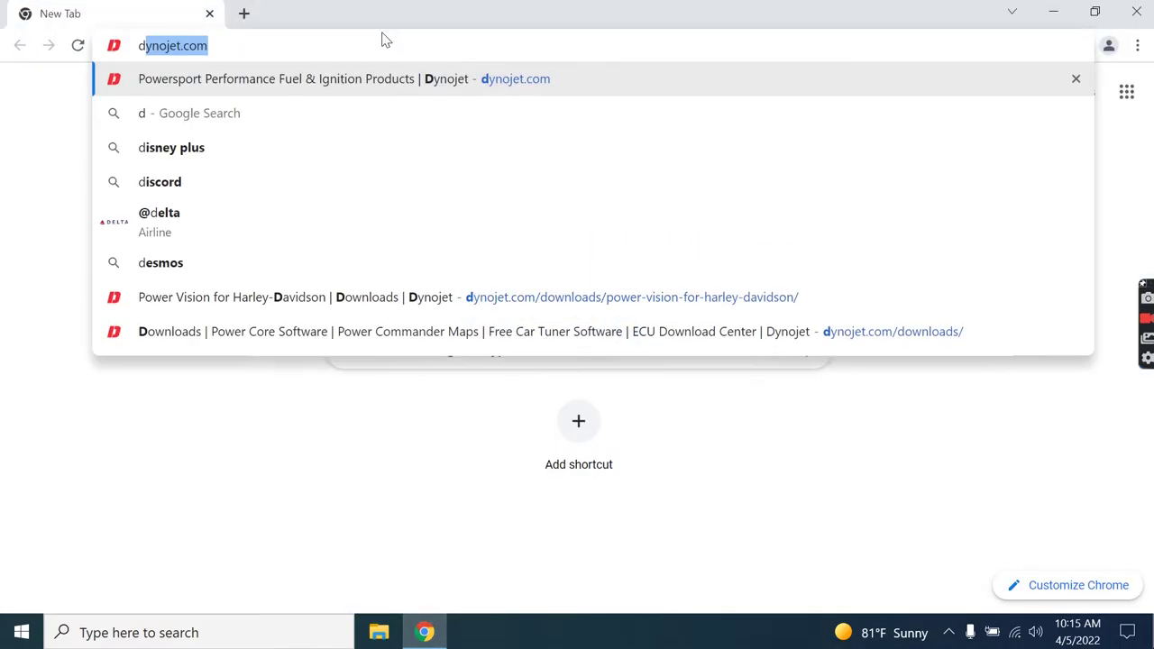
{"action": "type", "text": "ynojet"}
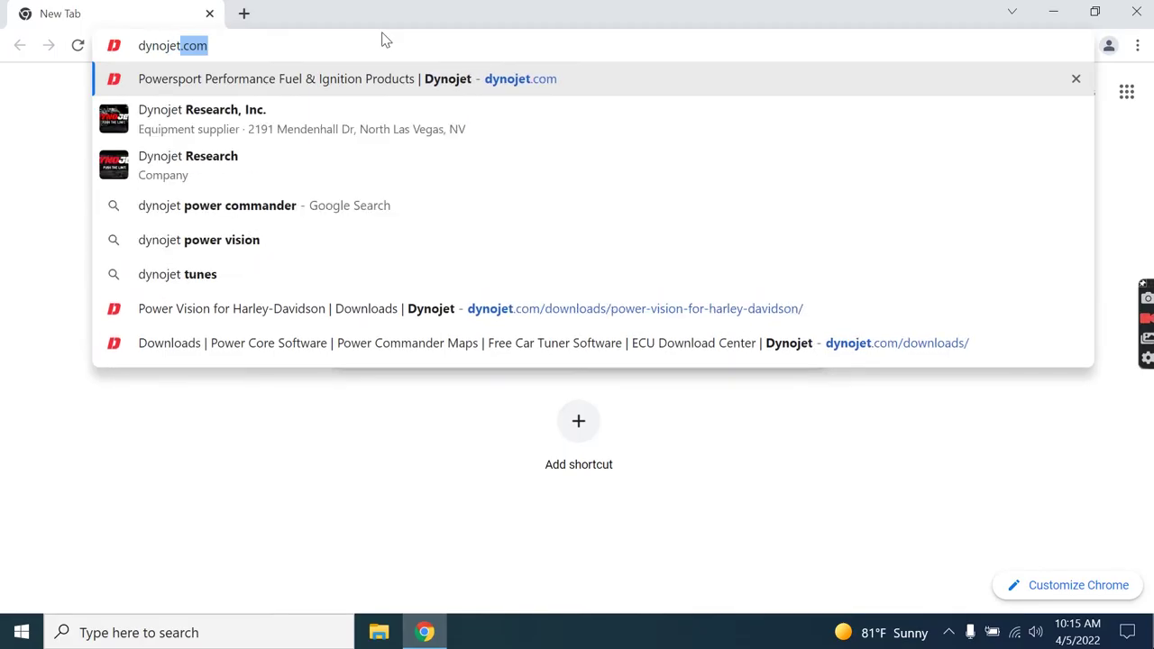
{"action": "type", "text": ".com"}
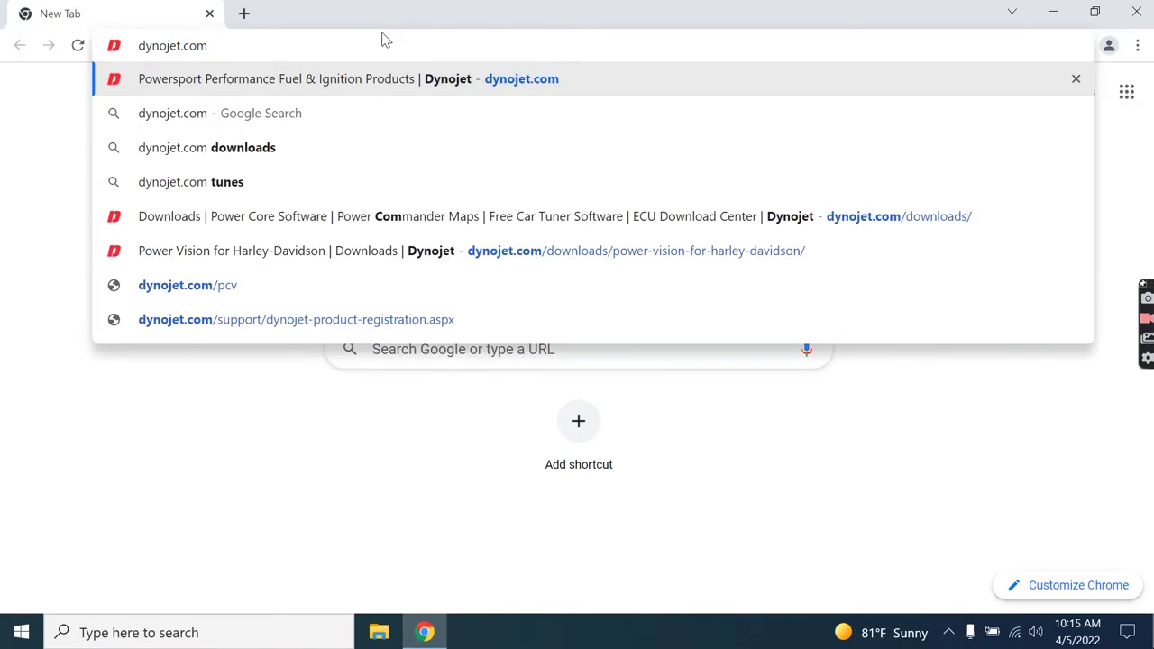
{"action": "key", "text": "Return"}
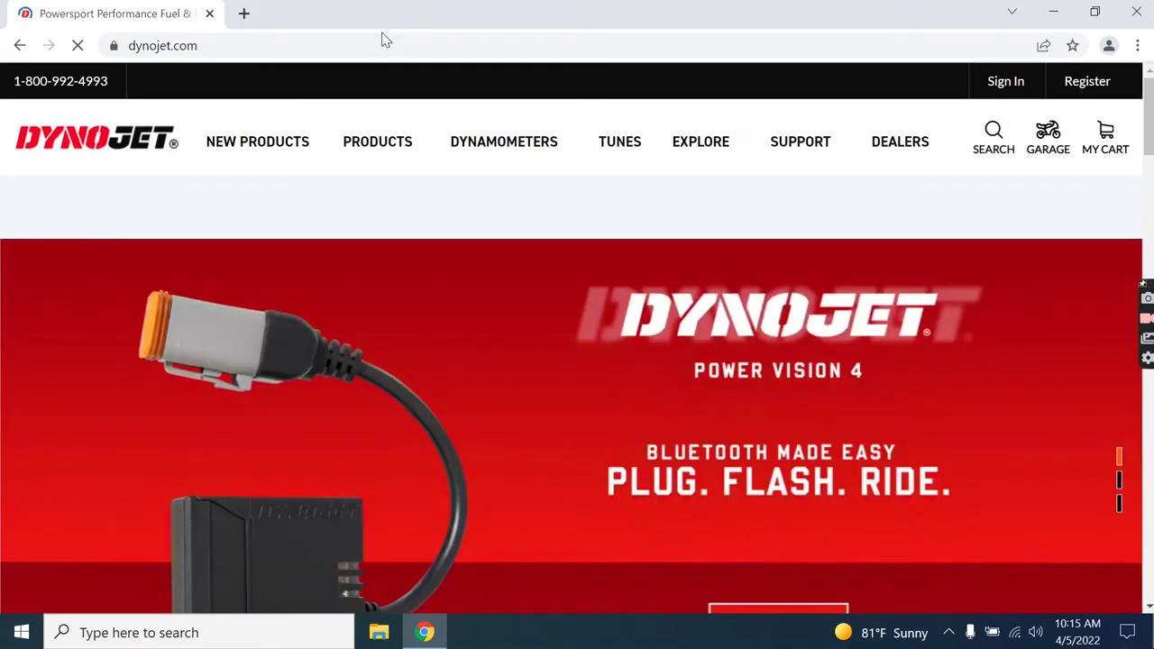
{"action": "mouse_move", "coordinate": [806, 150]}
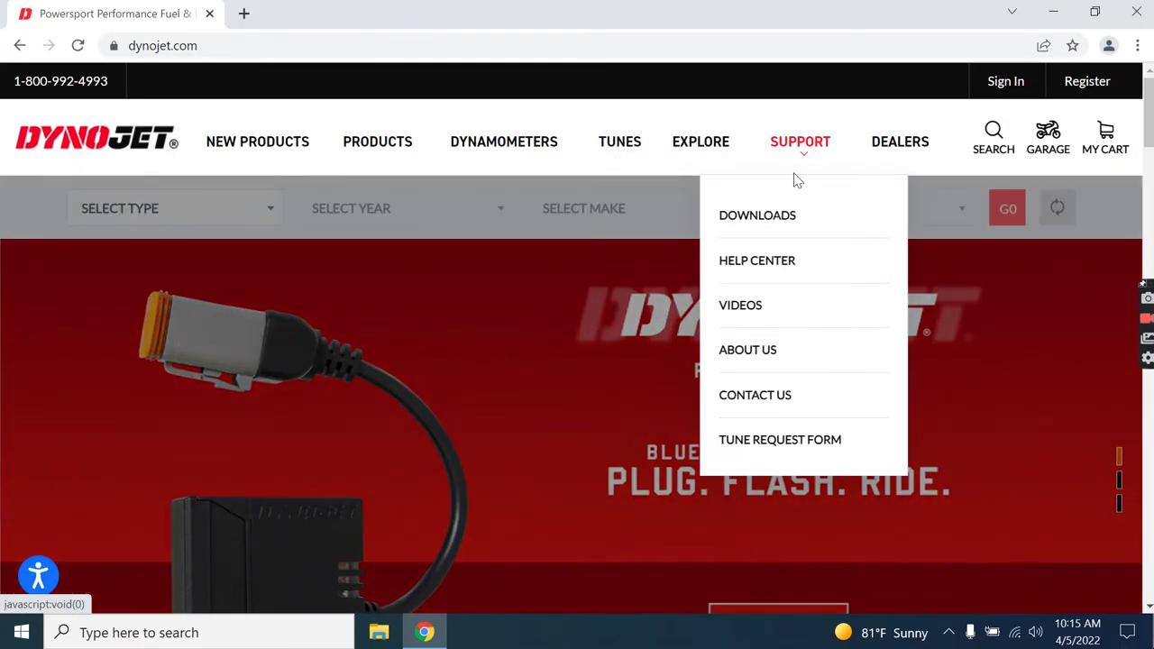
{"action": "left_click", "coordinate": [768, 224]}
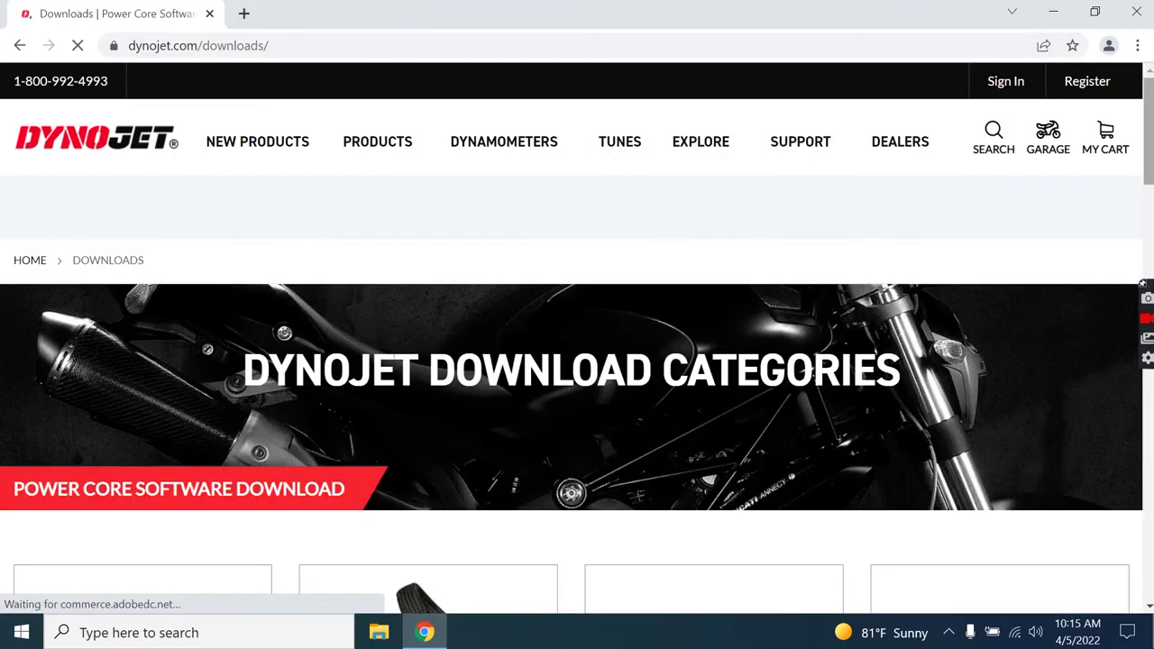
{"action": "scroll", "coordinate": [737, 267], "scroll_direction": "down", "scroll_amount": 4}
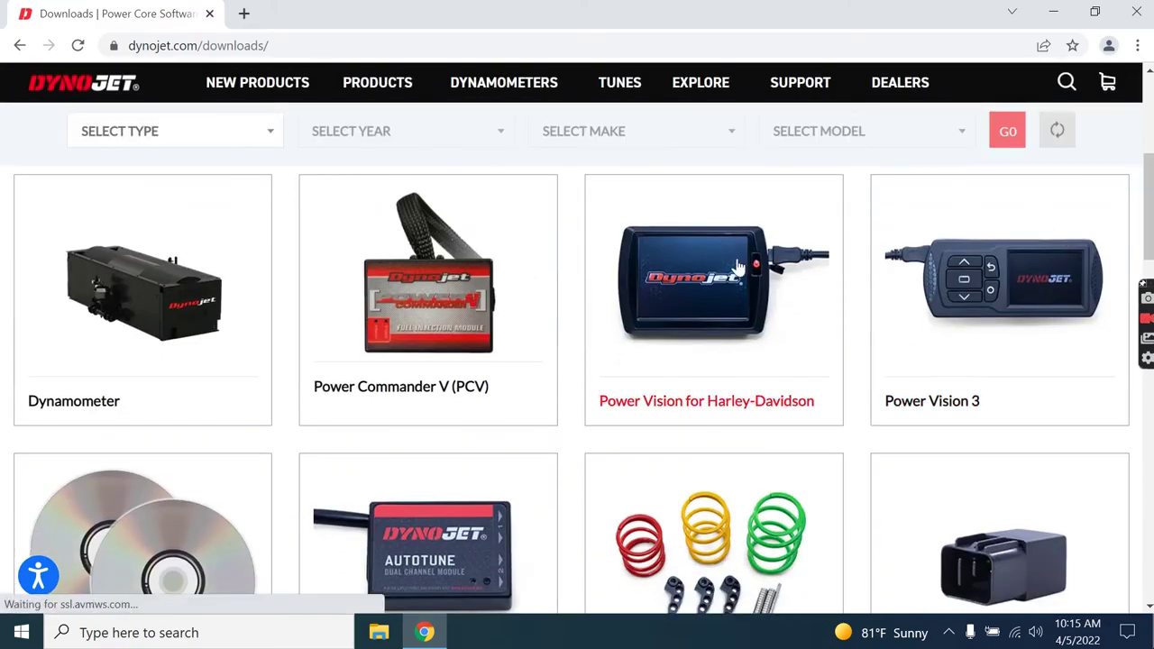
Open the Power Vision for Harley-Davidson downloads and expand its SOFTWARE list
{"action": "left_click", "coordinate": [737, 267]}
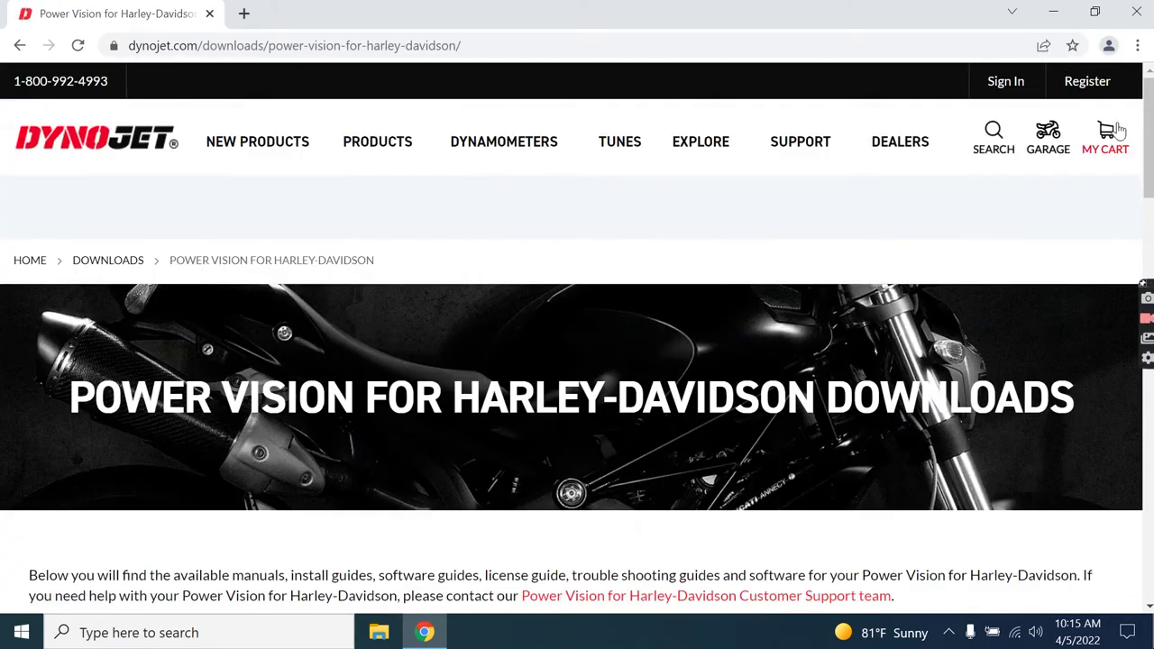
{"action": "left_click_drag", "start_coordinate": [1149, 136], "coordinate": [1151, 375]}
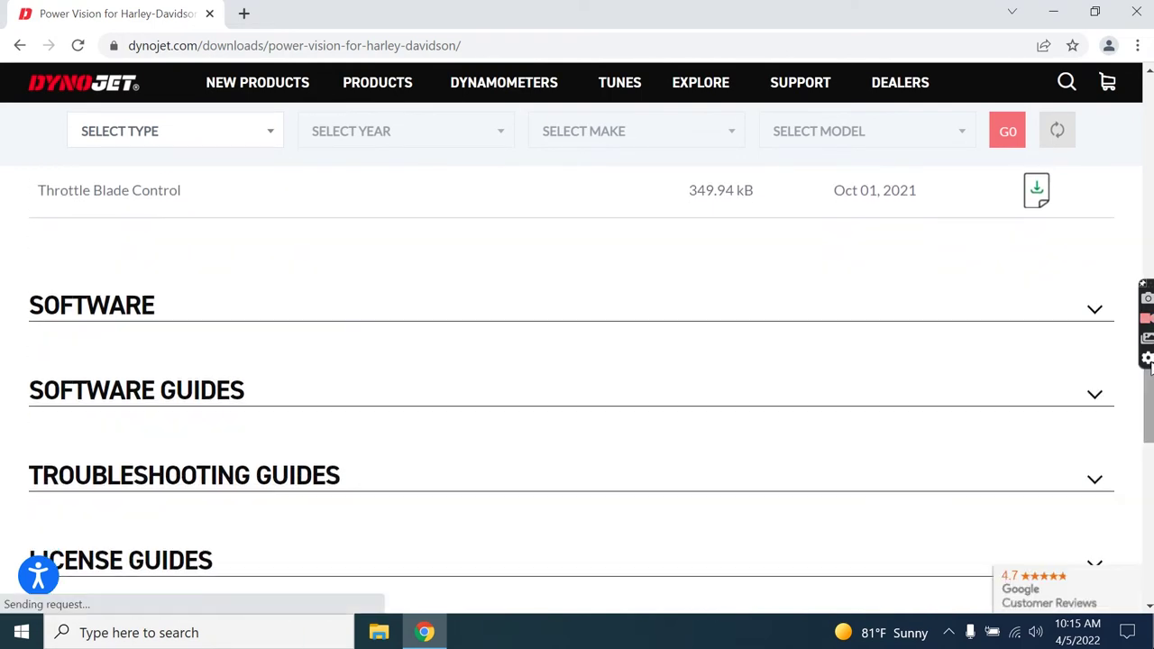
{"action": "left_click", "coordinate": [99, 316]}
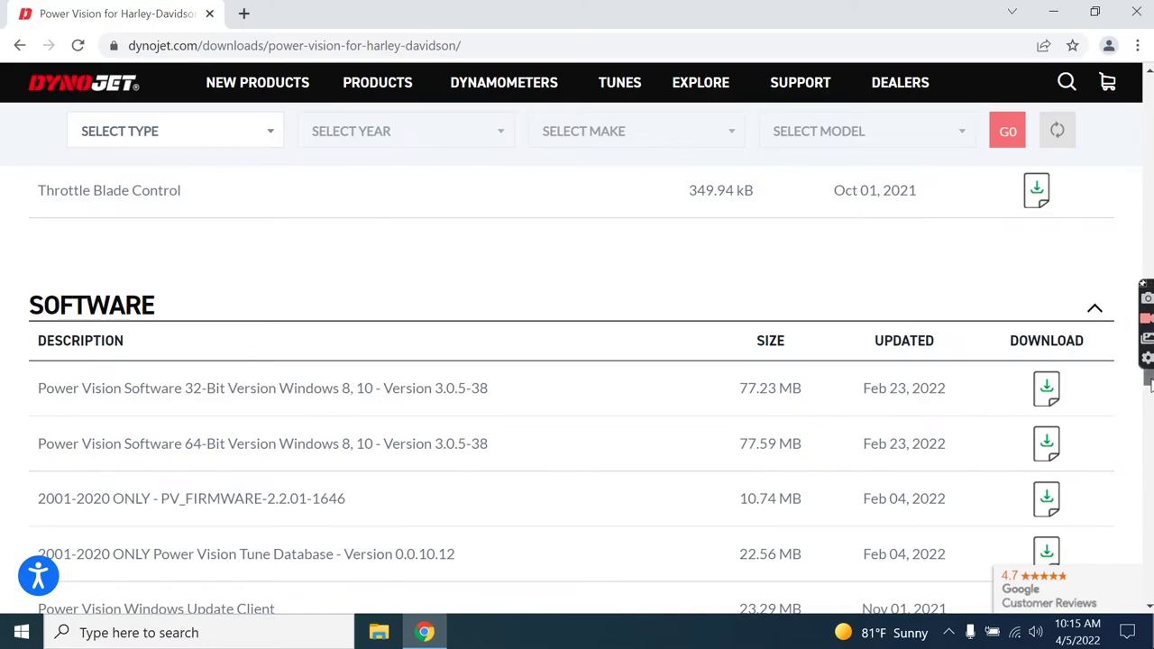
{"action": "left_click_drag", "start_coordinate": [1148, 375], "coordinate": [1148, 387]}
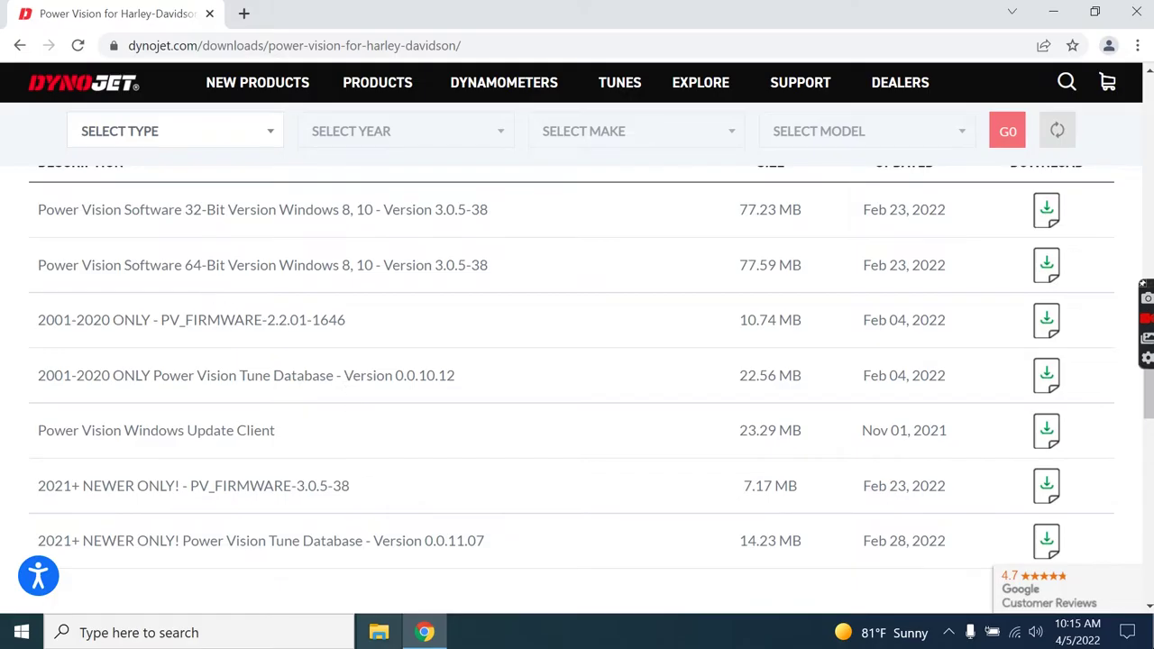
{"action": "left_click", "coordinate": [380, 633]}
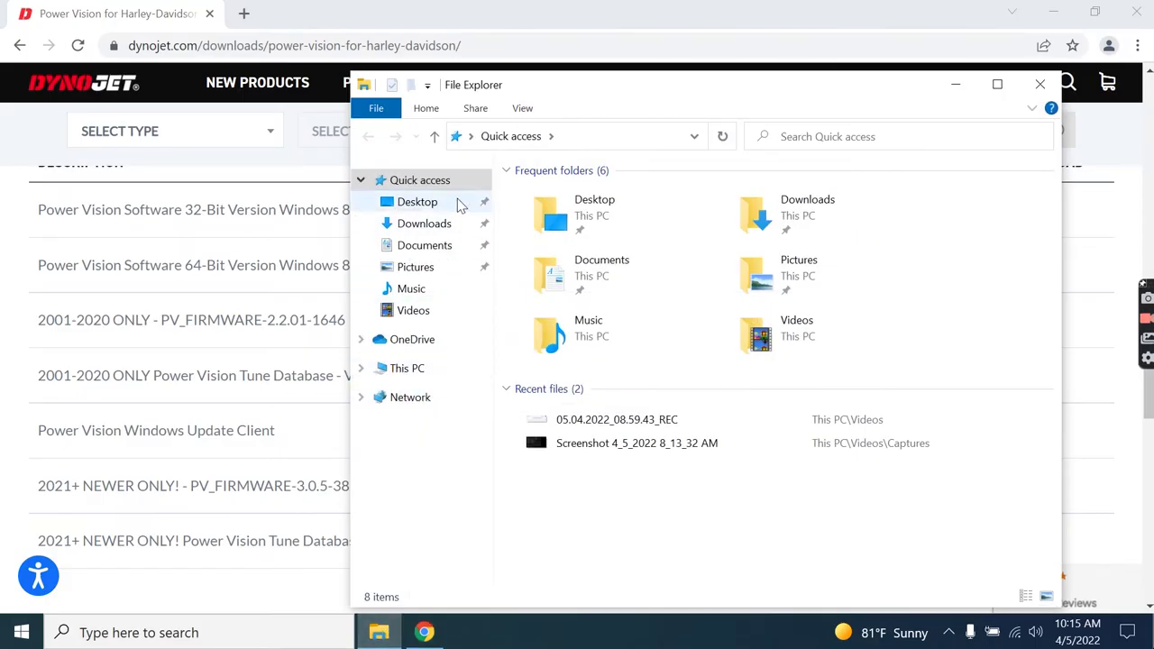
{"action": "right_click", "coordinate": [397, 379]}
{"action": "left_click", "coordinate": [453, 357]}
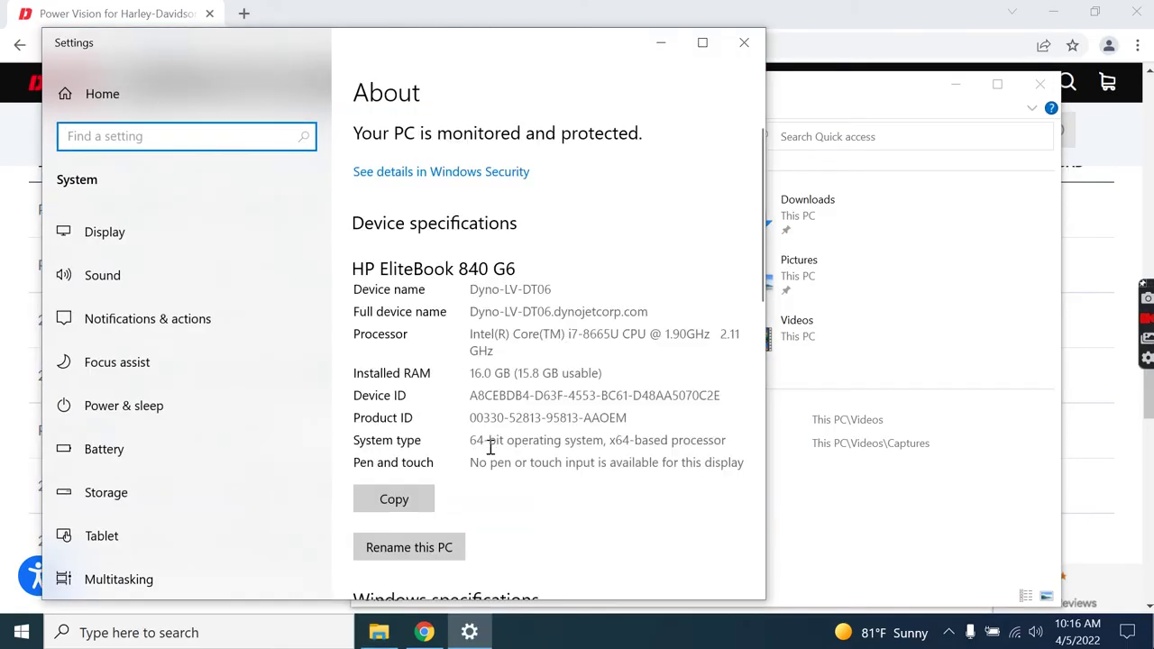
{"action": "left_click", "coordinate": [744, 42]}
{"action": "left_click", "coordinate": [1038, 99]}
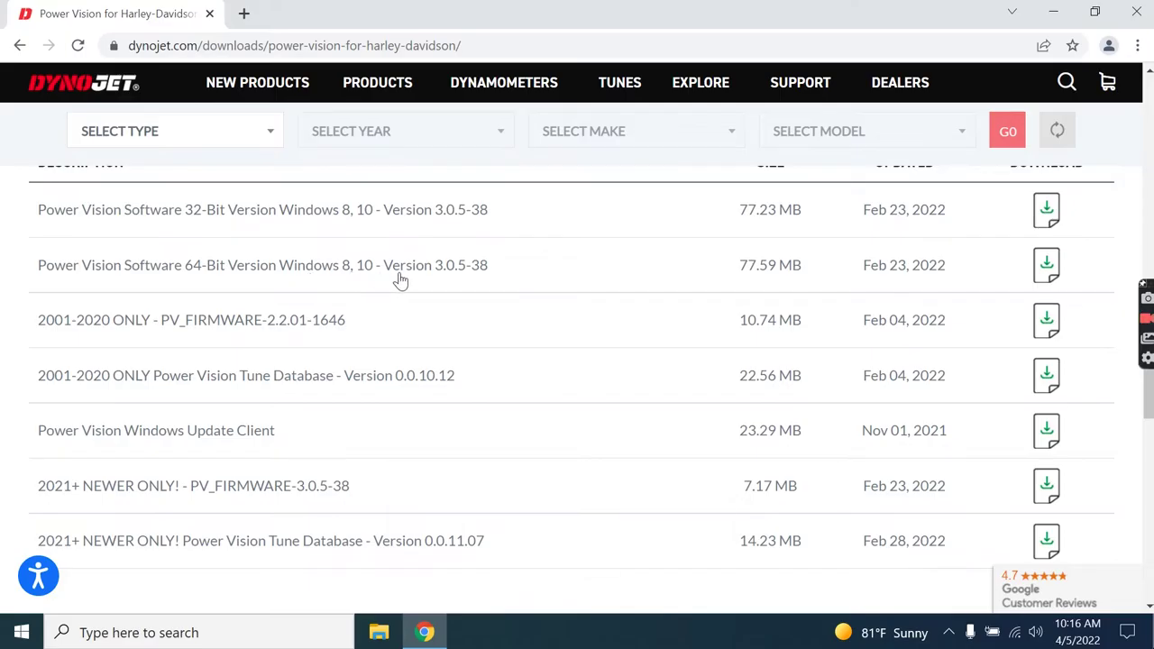
Download PowerVisionSoftwareInstaller_x64_3.0.5.msi and run it to open the Setup Wizard
{"action": "left_click", "coordinate": [1052, 265]}
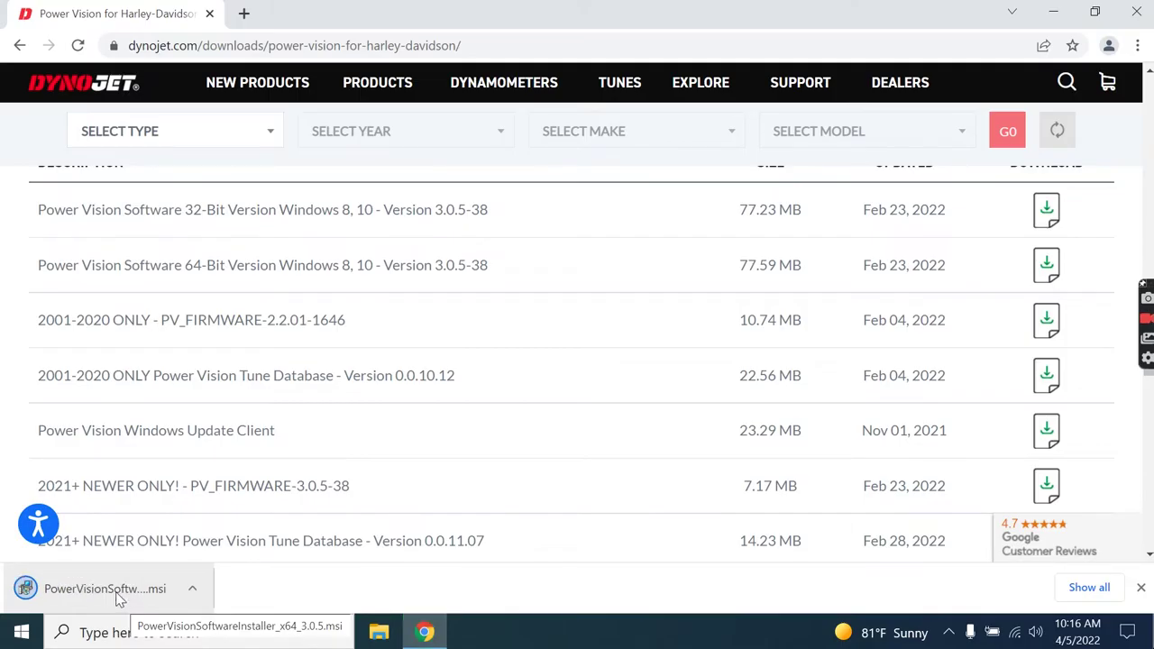
{"action": "left_click", "coordinate": [118, 600]}
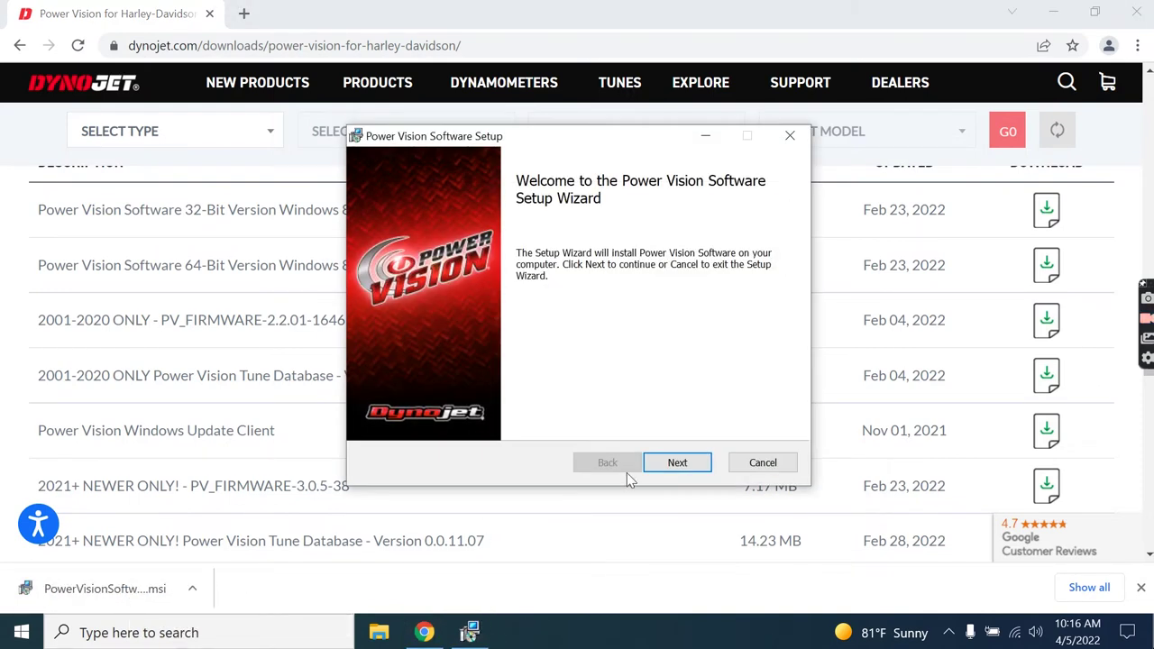
Accept the license, install Power Vision Software with default options, and finish the wizard
{"action": "left_click", "coordinate": [691, 467]}
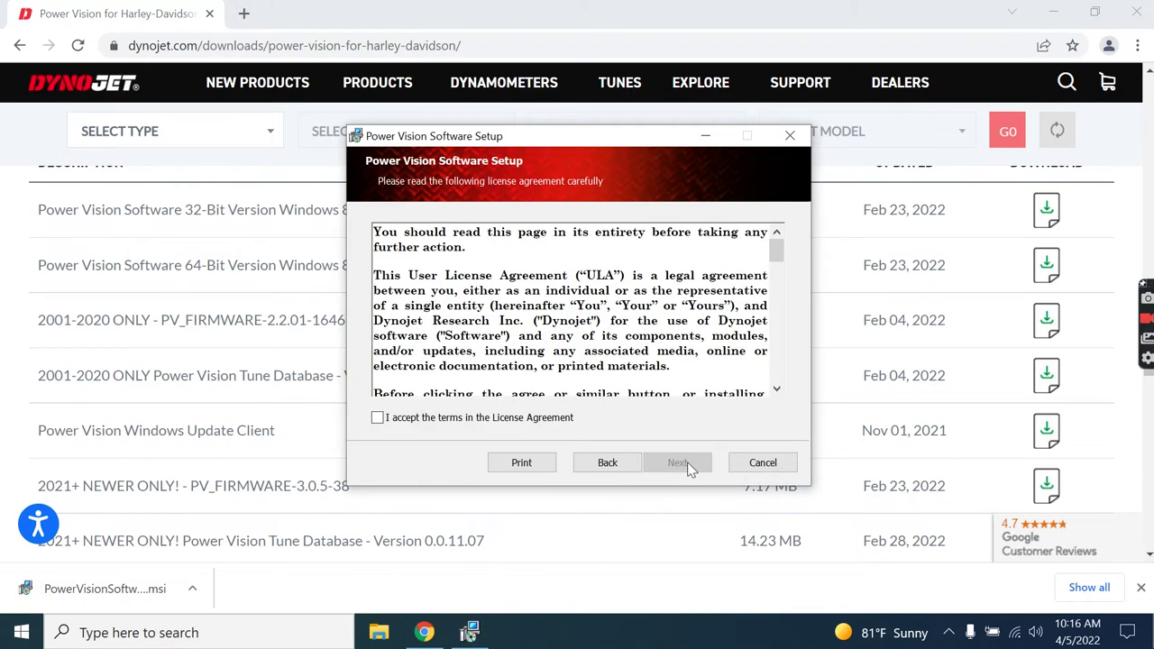
{"action": "left_click", "coordinate": [378, 418]}
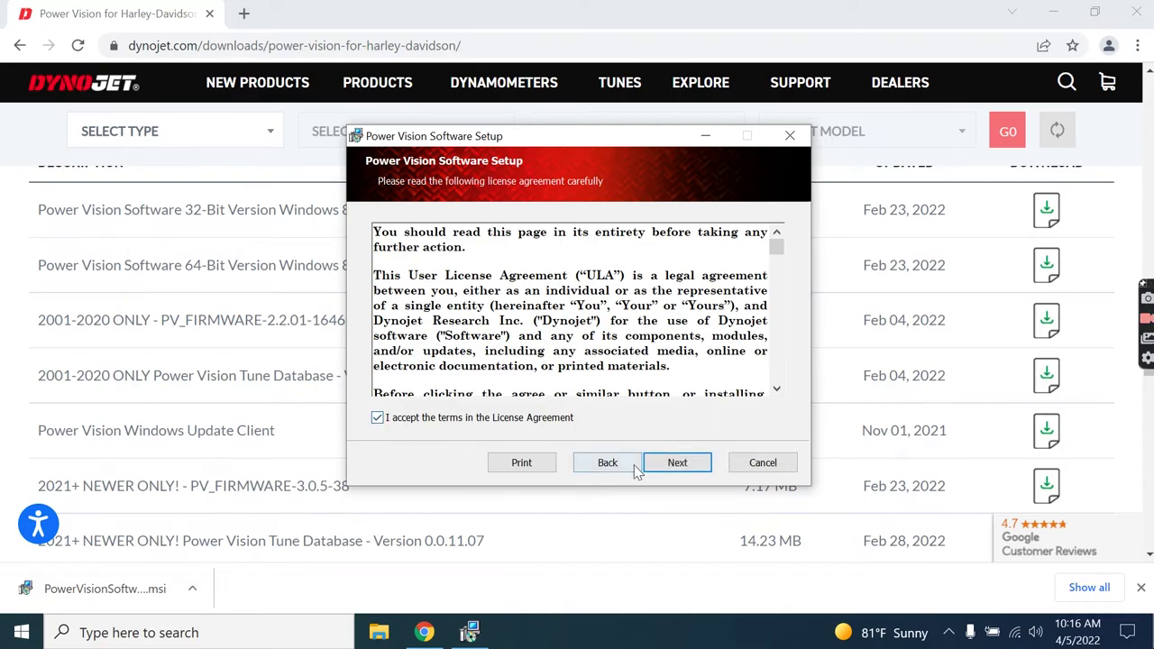
{"action": "left_click", "coordinate": [691, 471]}
{"action": "left_click", "coordinate": [691, 471]}
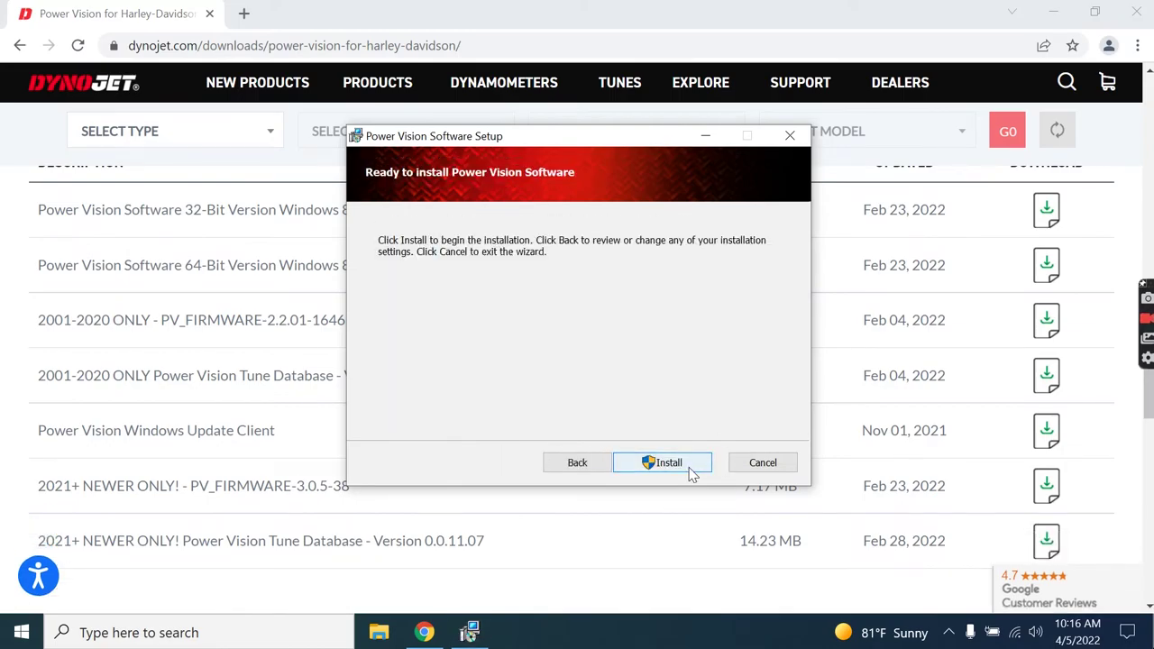
{"action": "left_click", "coordinate": [686, 470]}
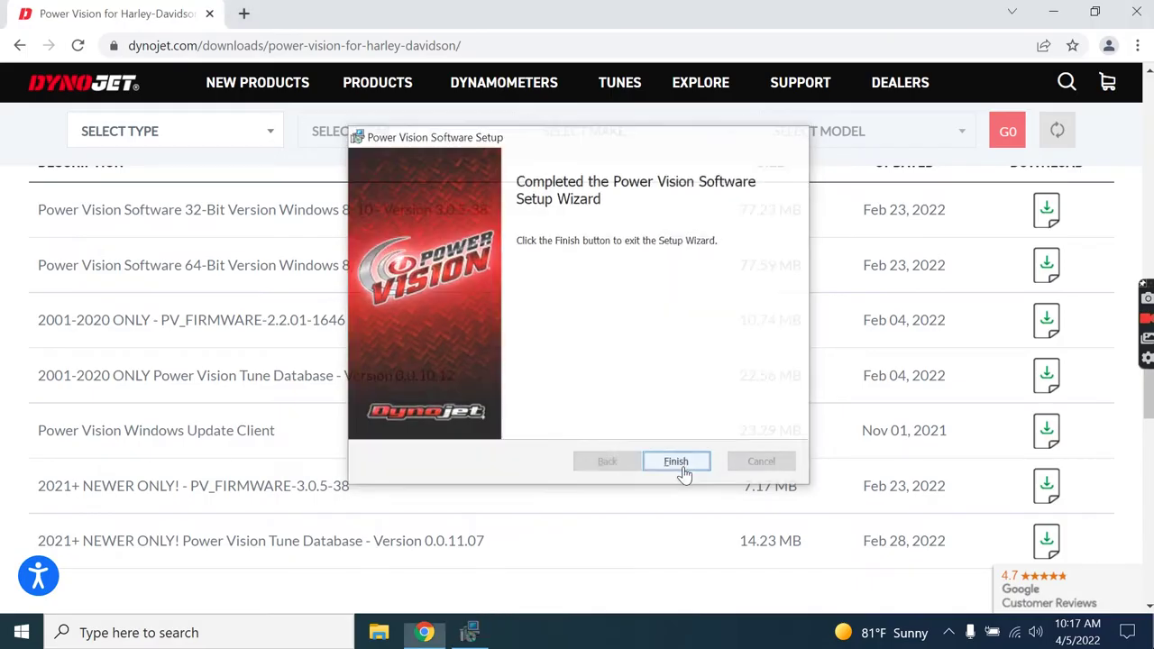
{"action": "left_click", "coordinate": [685, 471]}
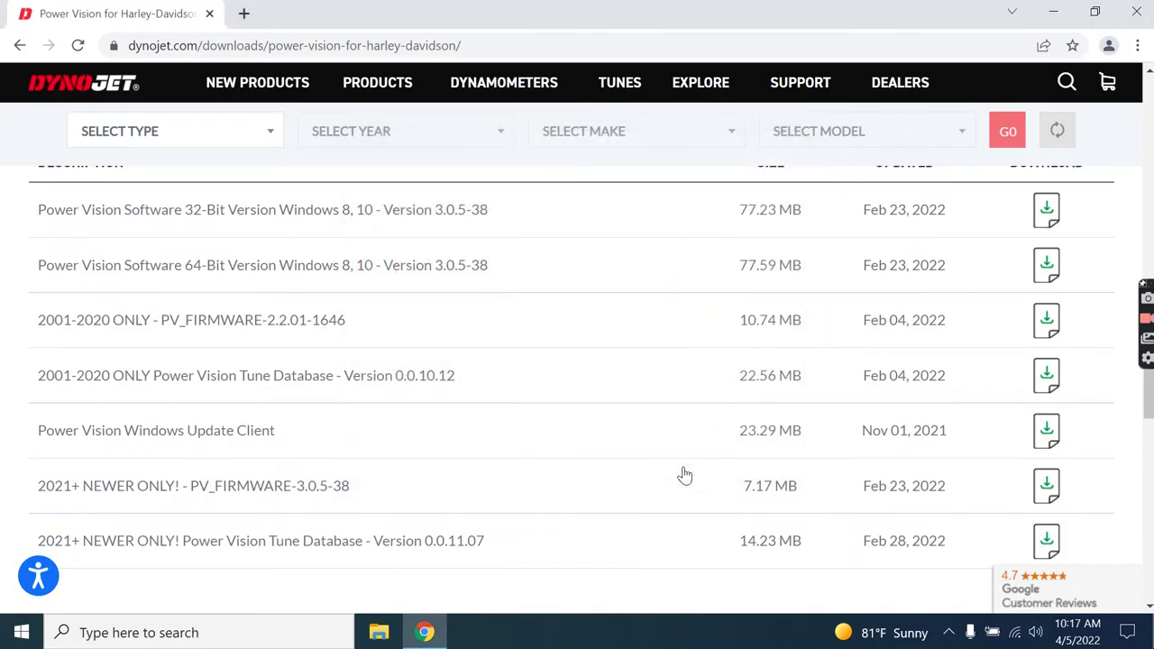
Minimize Chrome and launch WinPV from its desktop shortcut
{"action": "left_click", "coordinate": [1054, 13]}
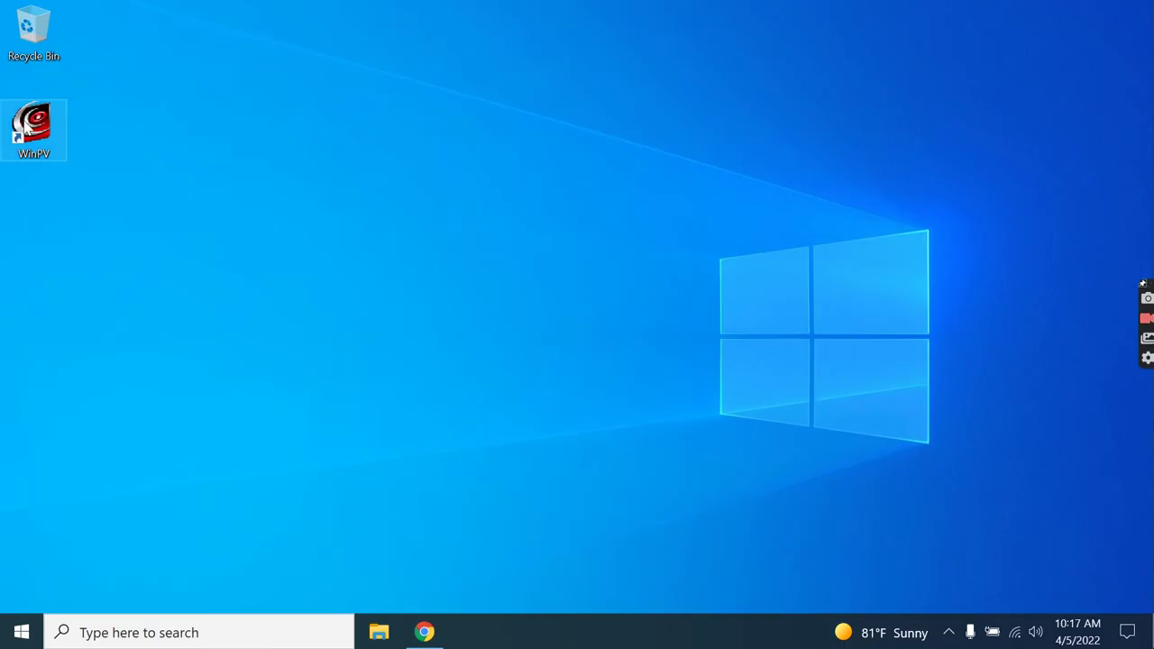
{"action": "double_click", "coordinate": [31, 133]}
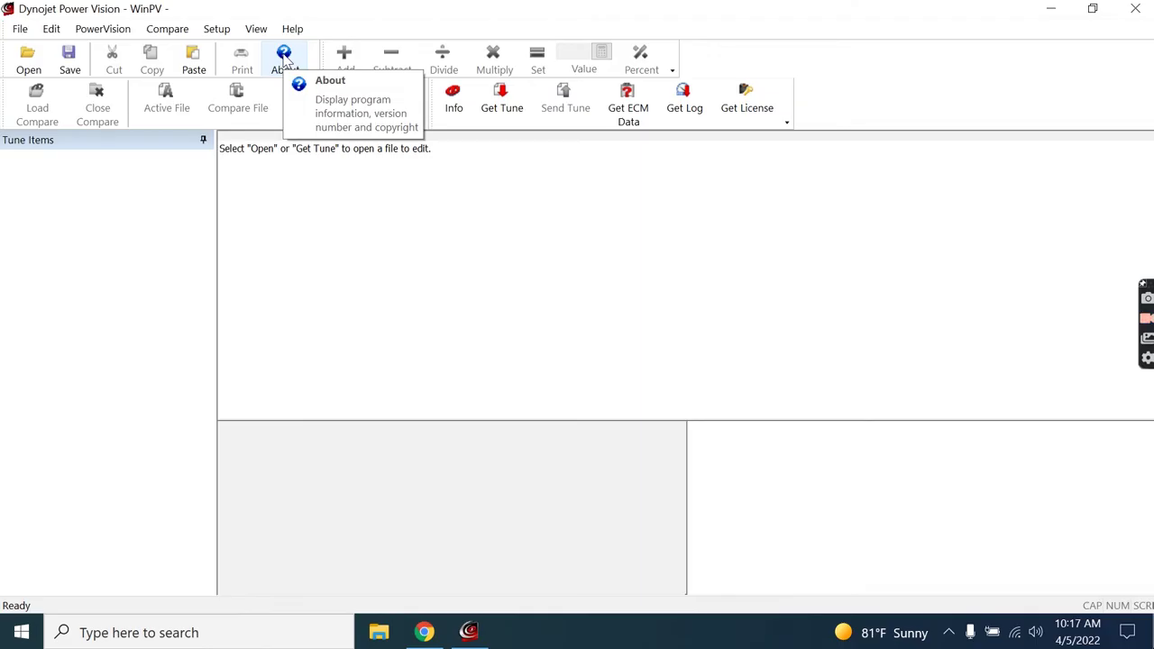
Check in About that WinPV is version 3.0.5.38, then close it
{"action": "left_click", "coordinate": [285, 56]}
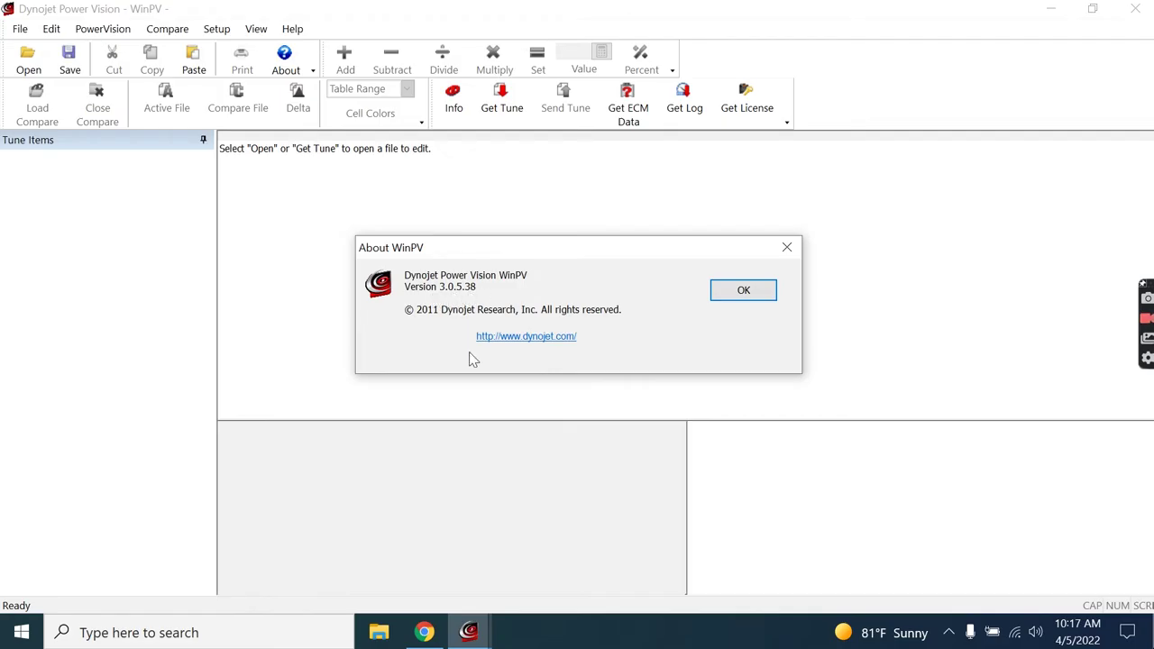
{"action": "left_click", "coordinate": [425, 632]}
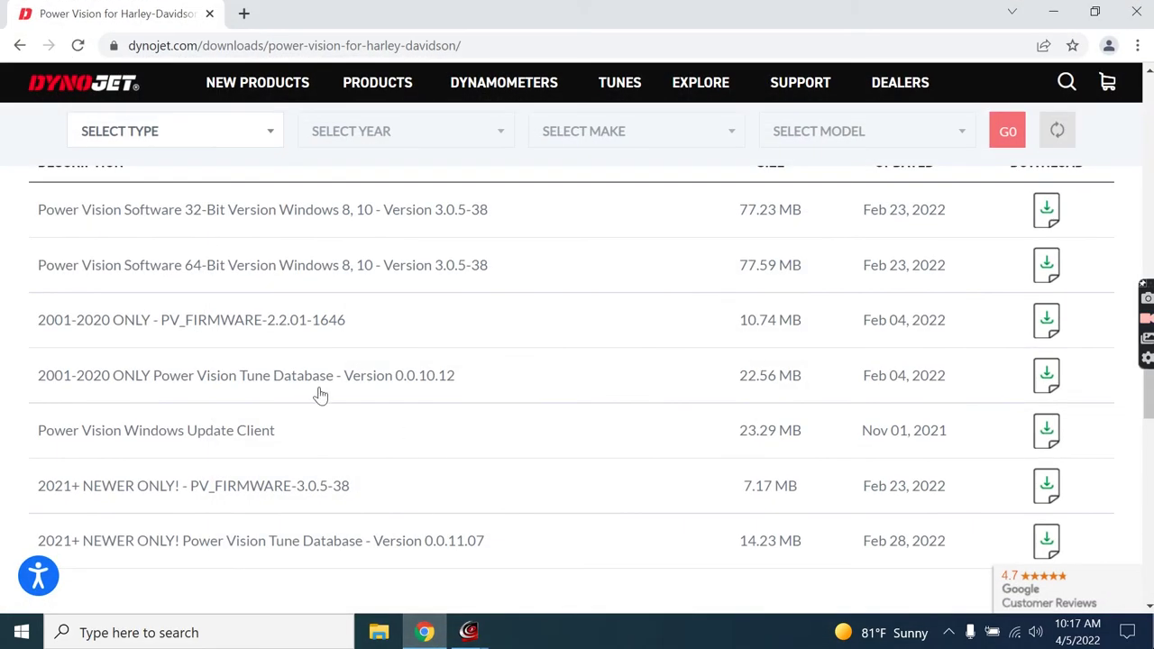
{"action": "left_click", "coordinate": [1053, 12]}
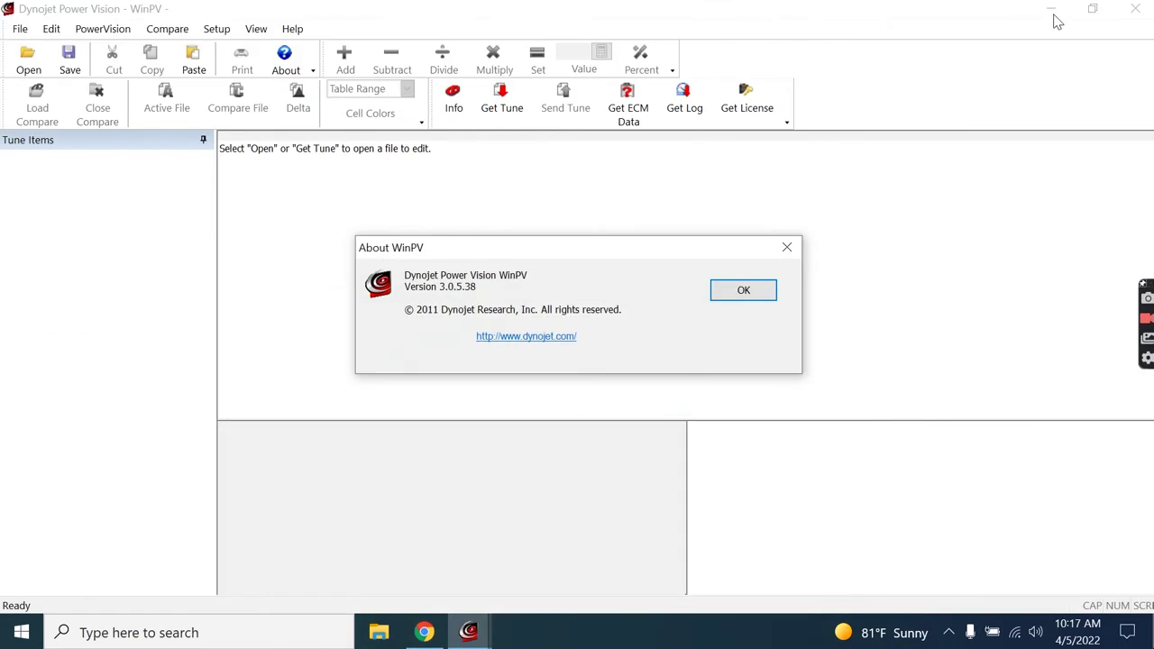
{"action": "left_click", "coordinate": [755, 289]}
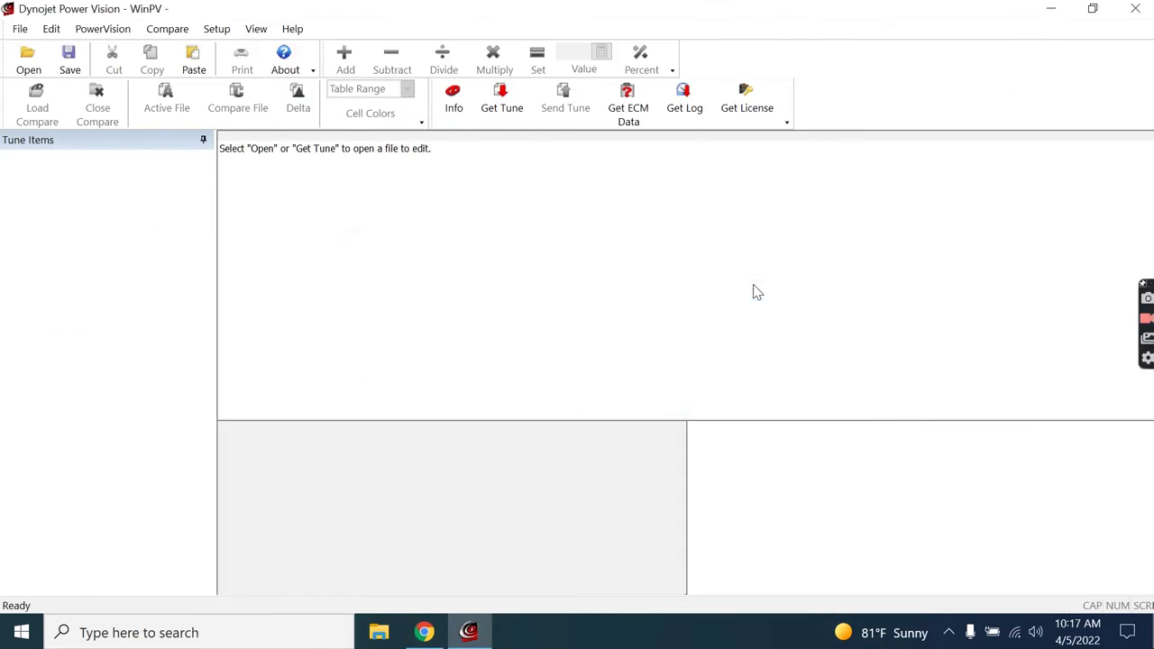
Run Setup > Check For Updates and agree to exit WinPV for the Update Client
{"action": "left_click", "coordinate": [217, 33]}
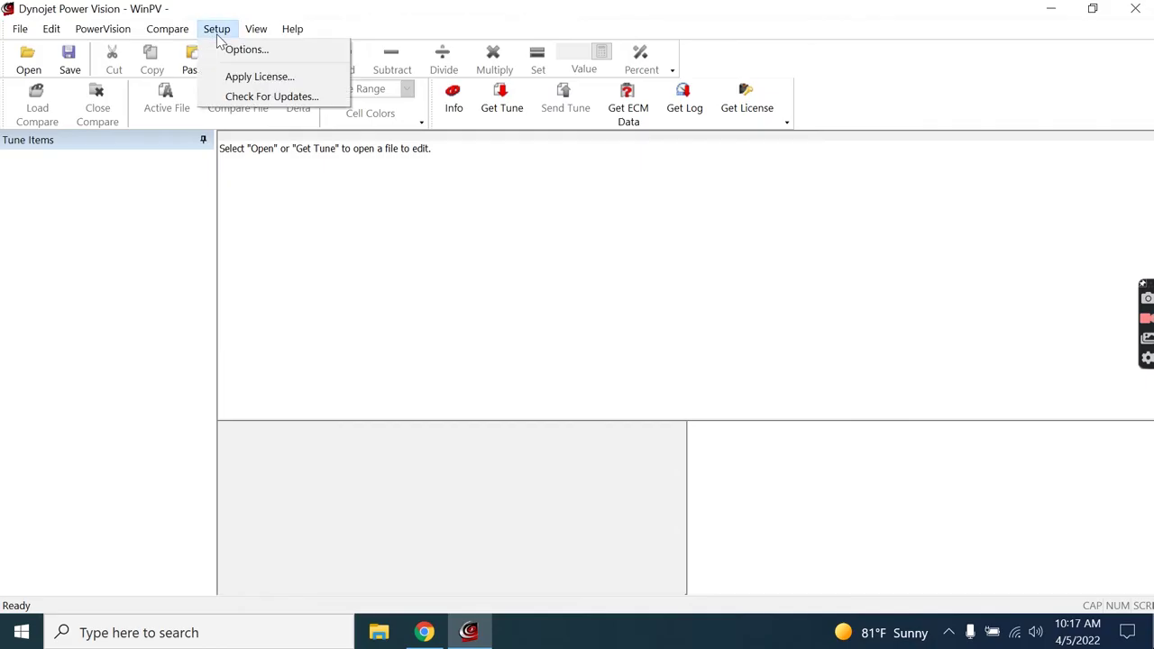
{"action": "left_click", "coordinate": [275, 97]}
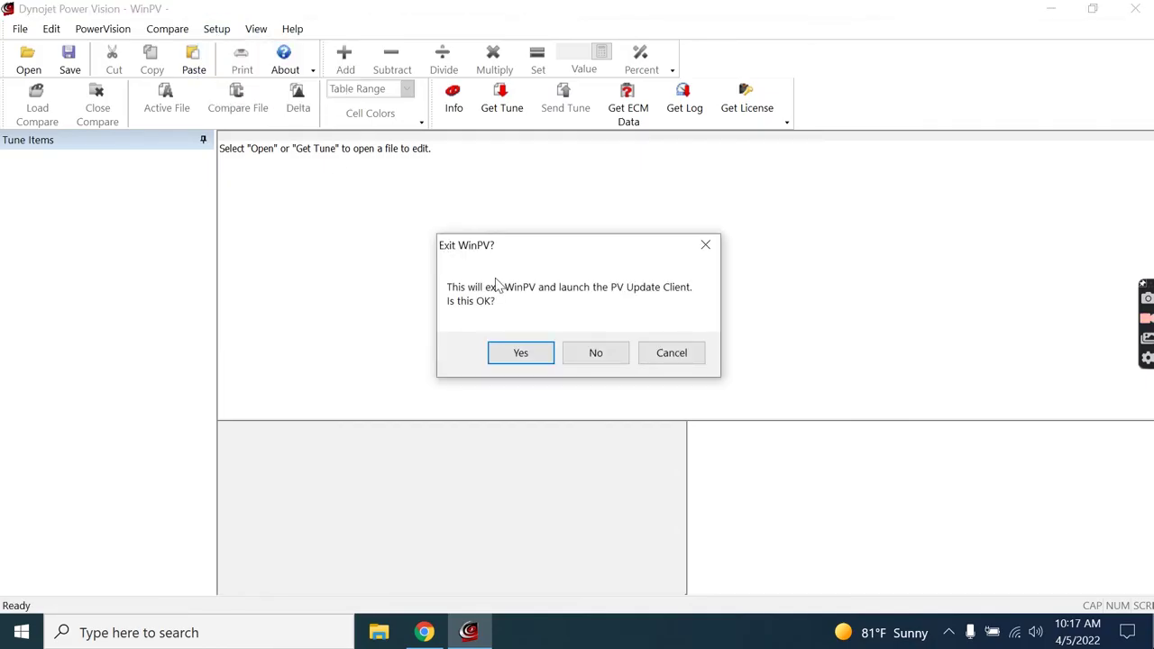
{"action": "left_click", "coordinate": [530, 356]}
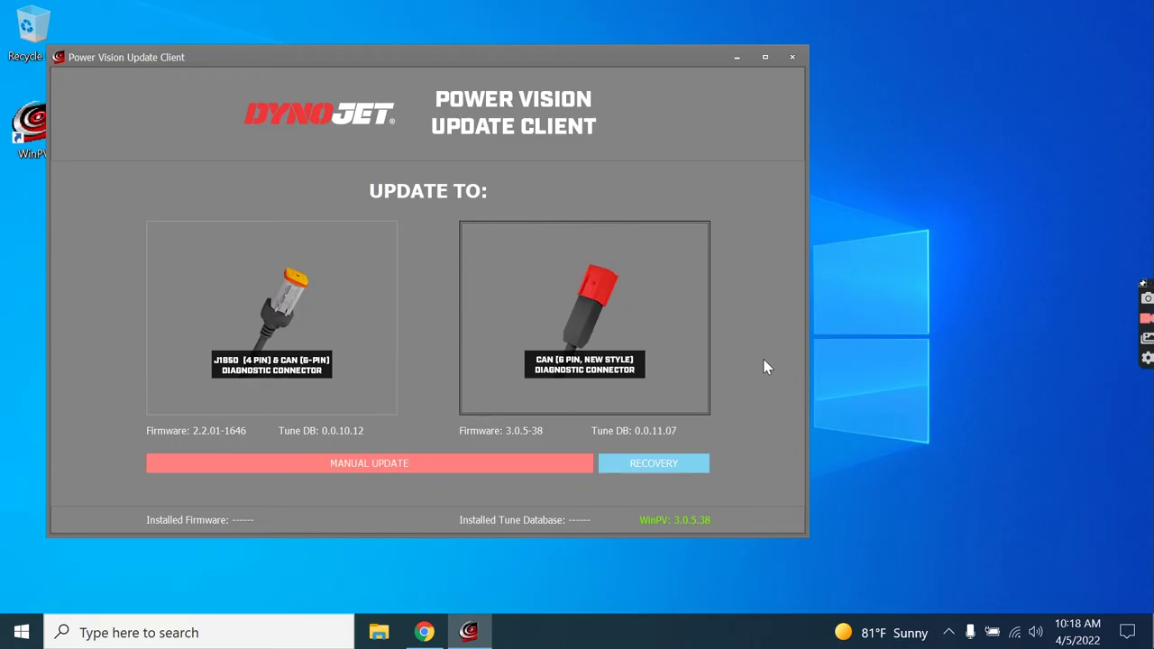
Move the Update Client window down and to the right
{"action": "left_click_drag", "start_coordinate": [445, 62], "coordinate": [559, 82]}
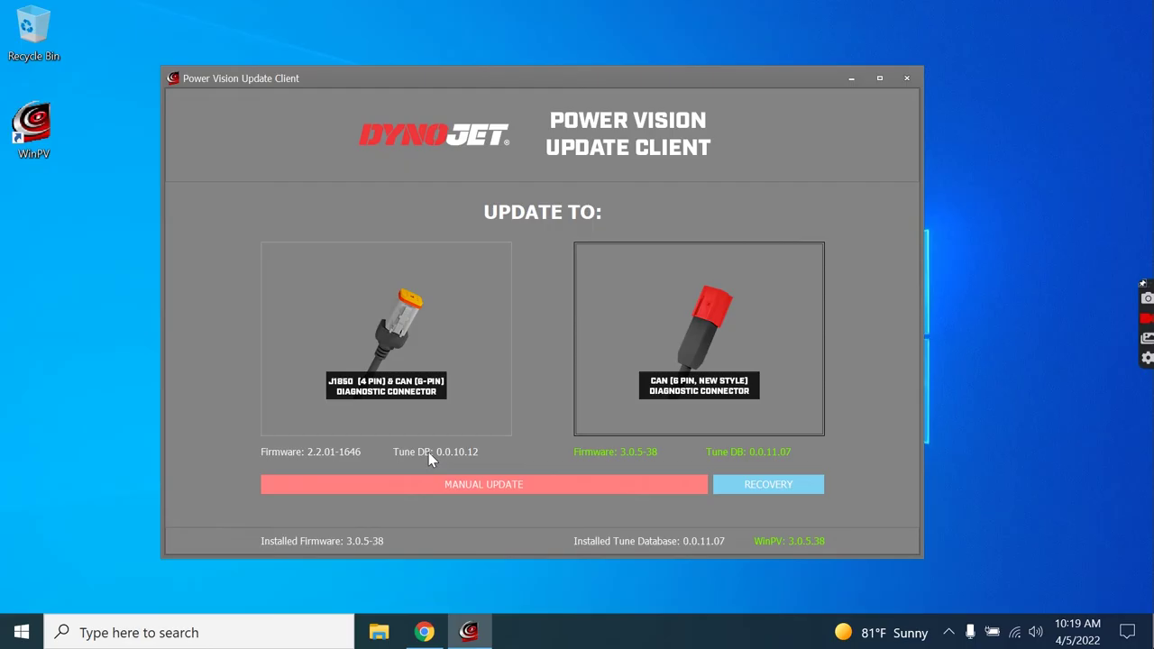
Pick the J1850 & 6-pin CAN connector and install firmware 2.2.01-1646
{"action": "left_click", "coordinate": [377, 313]}
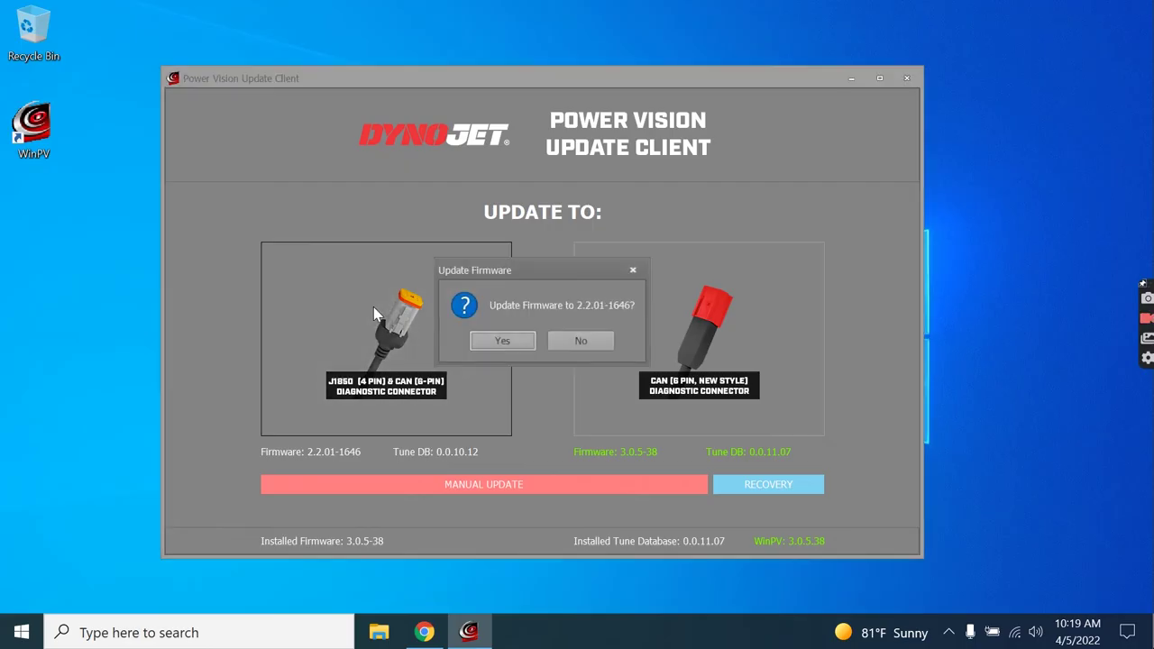
{"action": "left_click", "coordinate": [498, 341]}
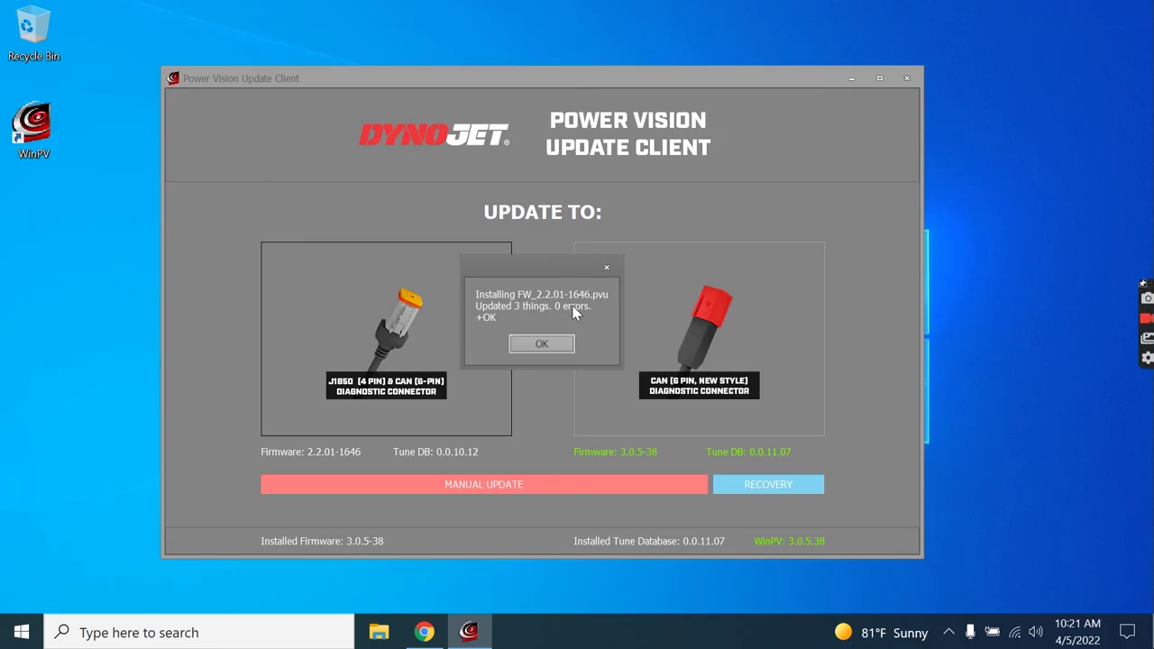
{"action": "left_click", "coordinate": [541, 346]}
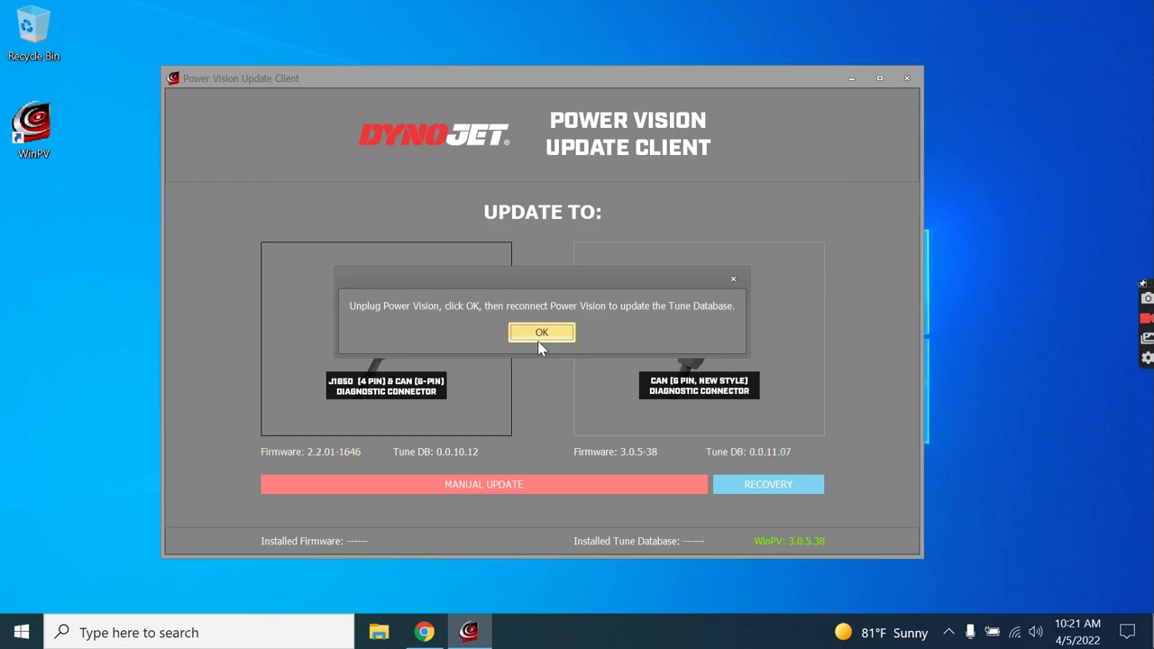
Reconnect the Power Vision and confirm updating the tune database to 2.2.01-1646
{"action": "left_click", "coordinate": [546, 337]}
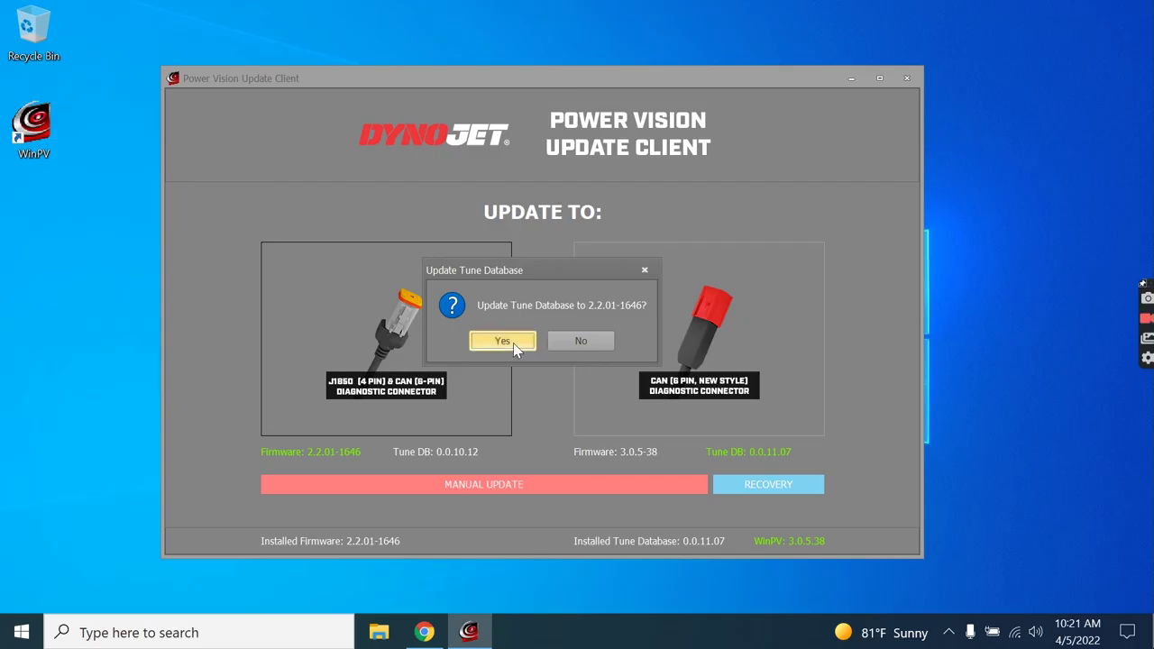
{"action": "left_click", "coordinate": [514, 343]}
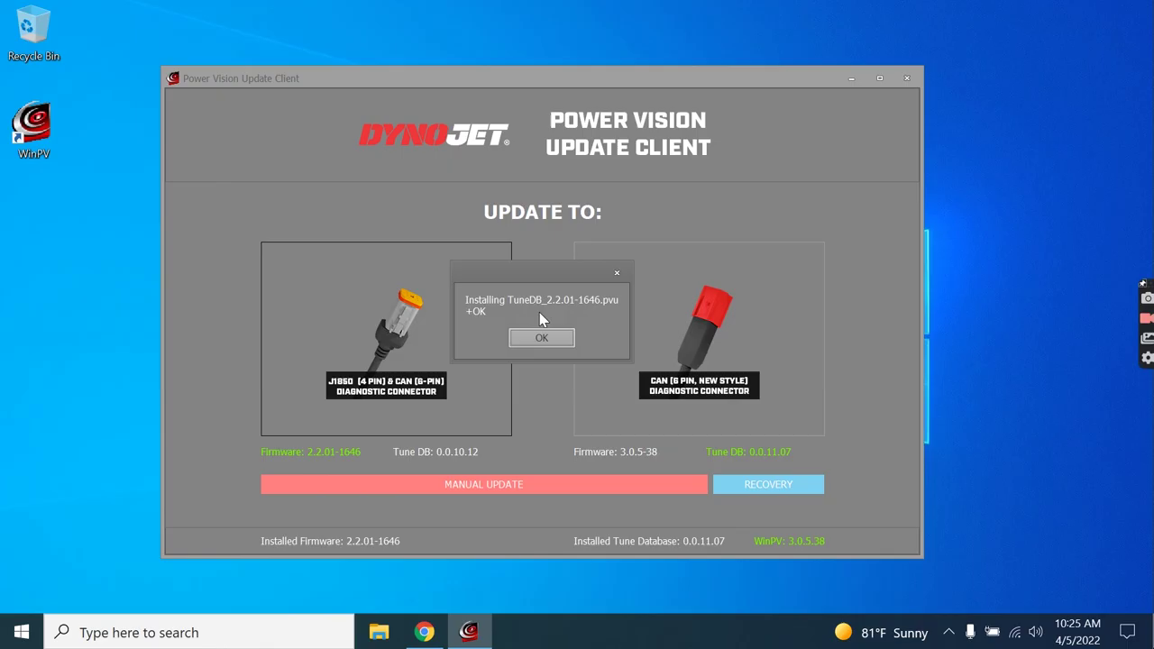
Dismiss the TuneDB_2.2.01-1646.pvu installation result so the client rereads the device information
{"action": "left_click", "coordinate": [540, 338]}
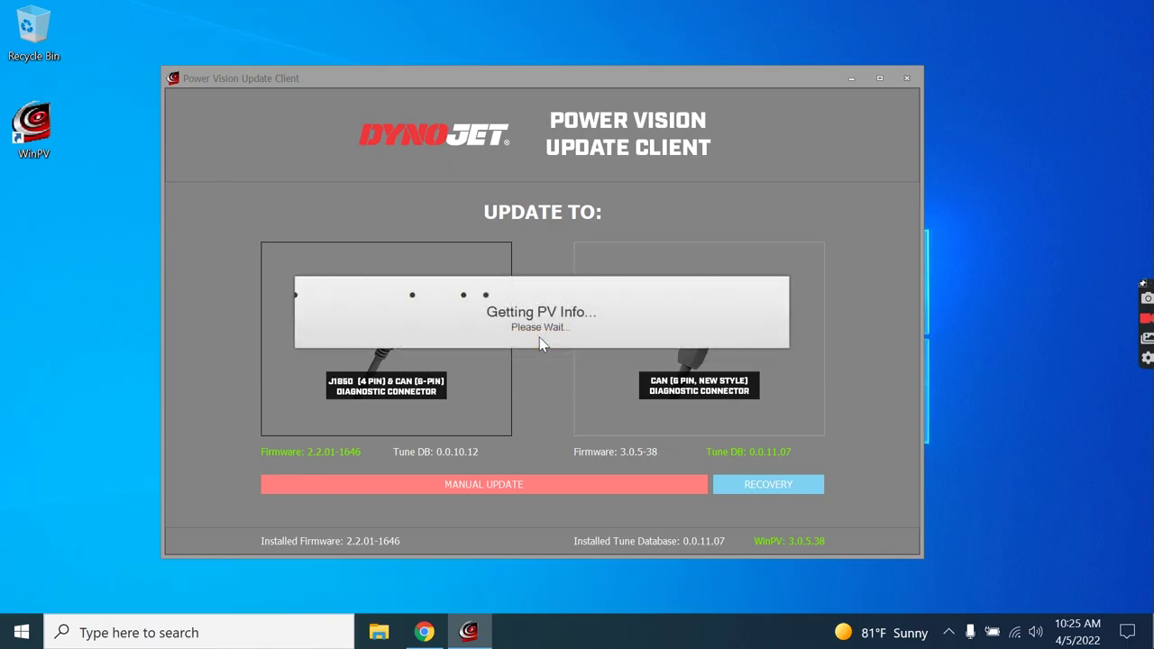